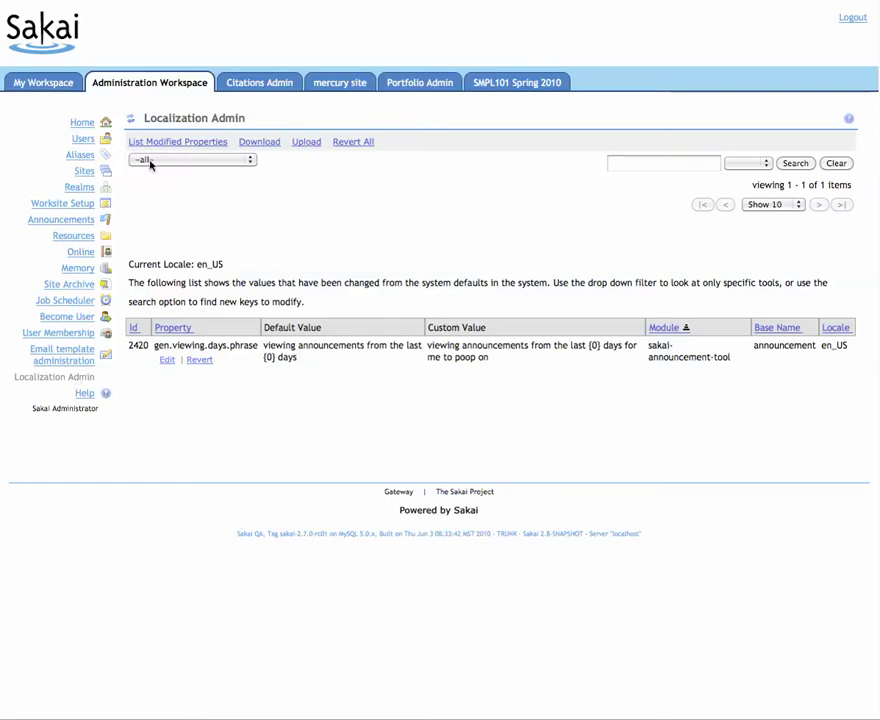
Step: Start a new announcement in the SMPL101 Spring 2010 site and copy the form's instruction sentence, without its final period
click(172, 160)
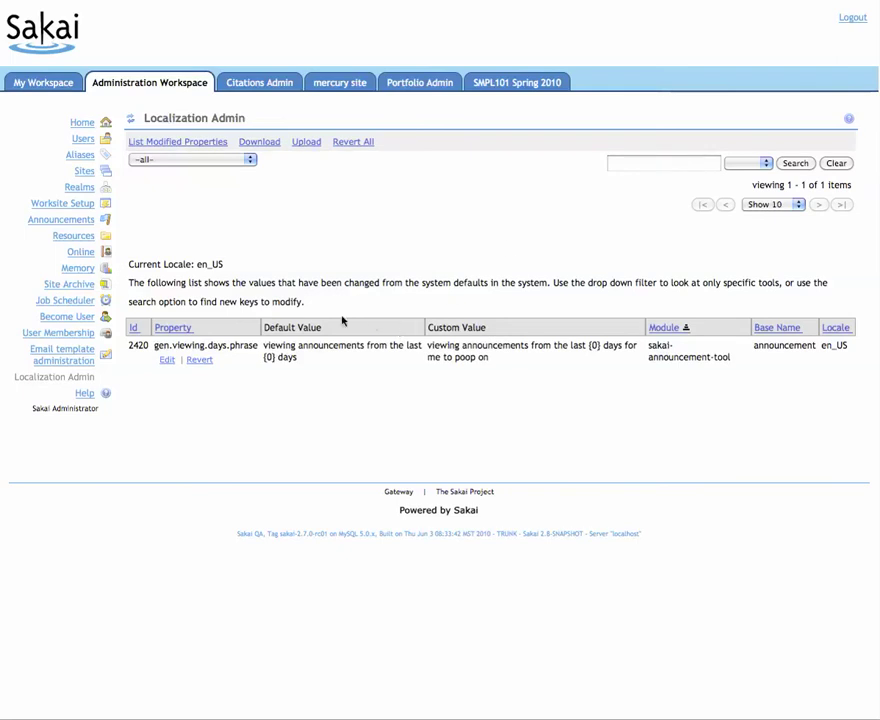
click(518, 88)
click(138, 143)
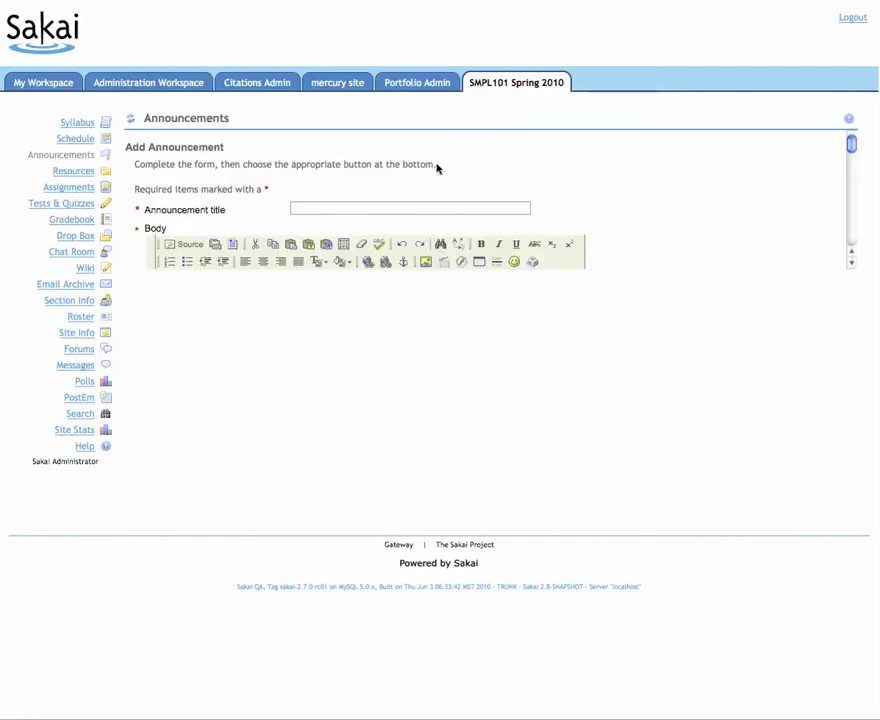
drag(437, 167, 137, 165)
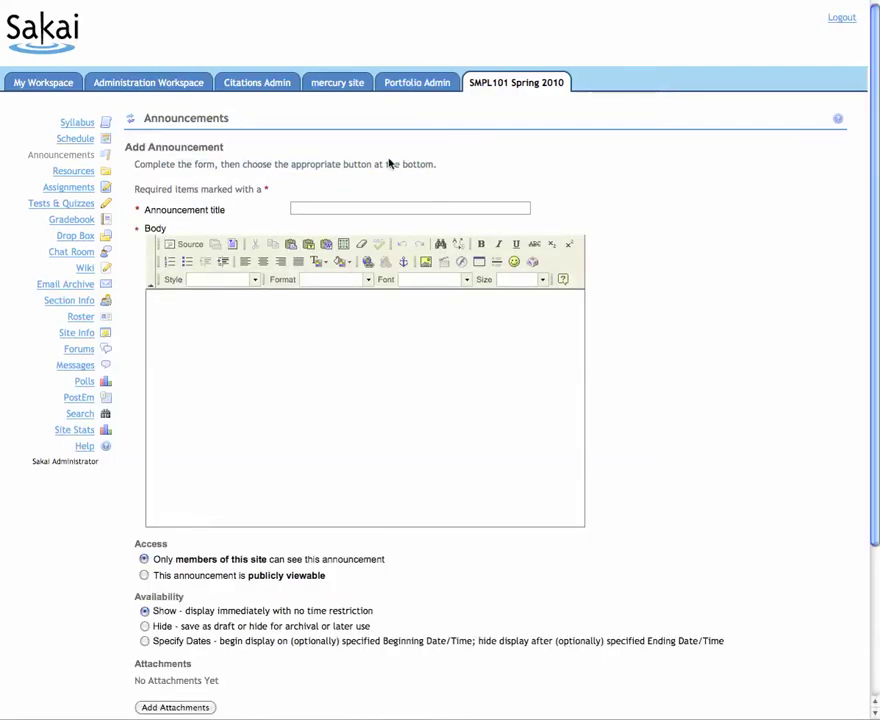
shift+click(425, 163)
shift+click(434, 164)
key(ctrl+c)
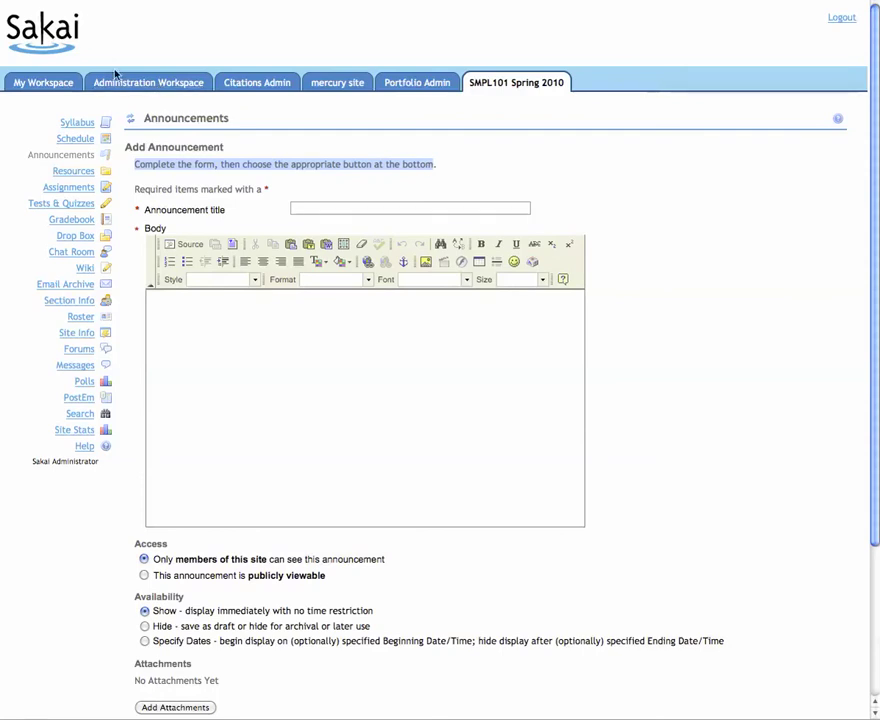
Step: Search the Localization Admin properties in the Administration Workspace for the copied sentence "Complete the form, then choose the appropriate button at the bottom"
click(228, 83)
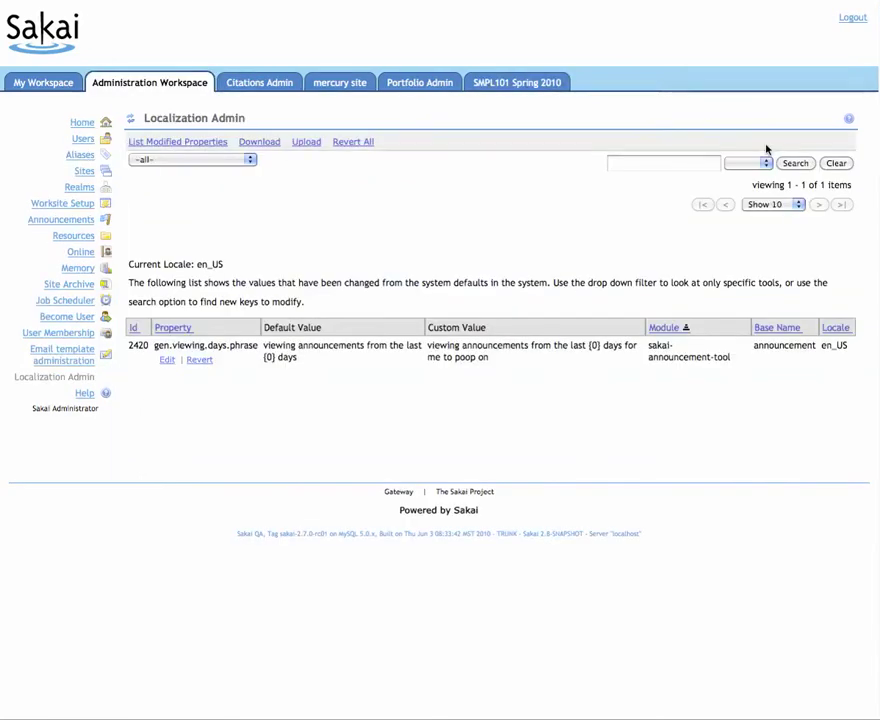
click(674, 164)
key(ctrl+v)
click(790, 166)
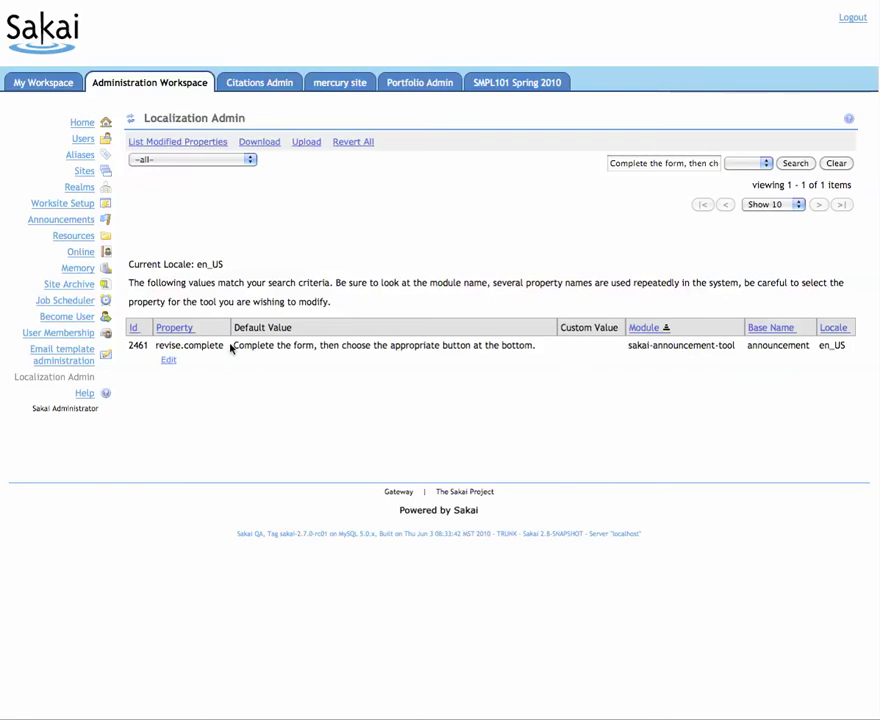
Step: Edit the revise.complete property, replacing the final period with "asdfasdf asdfasf asdfasdf asdfafs", and save it
drag(233, 346, 533, 346)
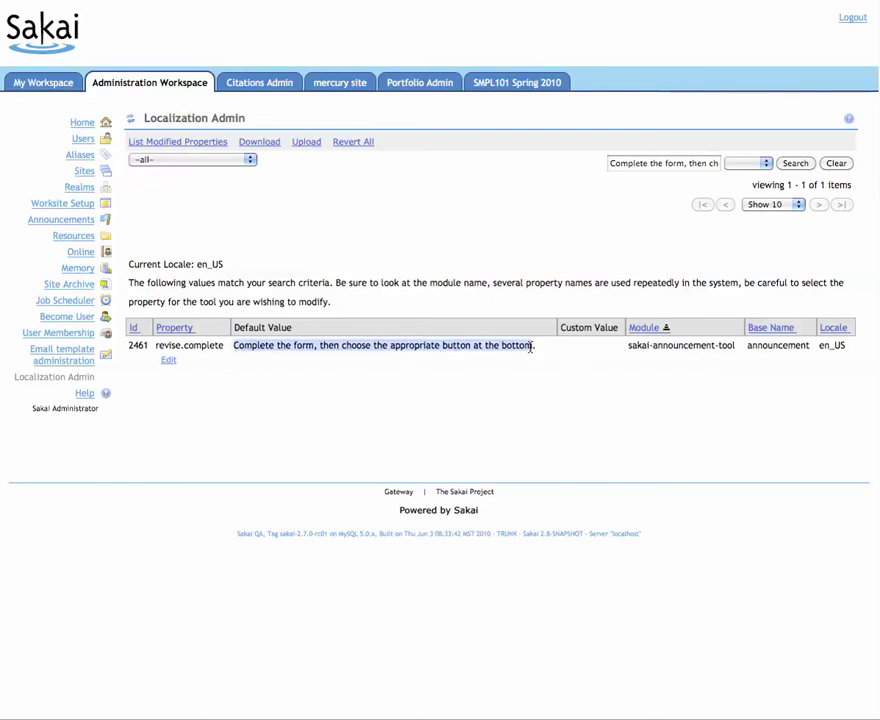
click(168, 361)
click(525, 290)
key(BackSpace)
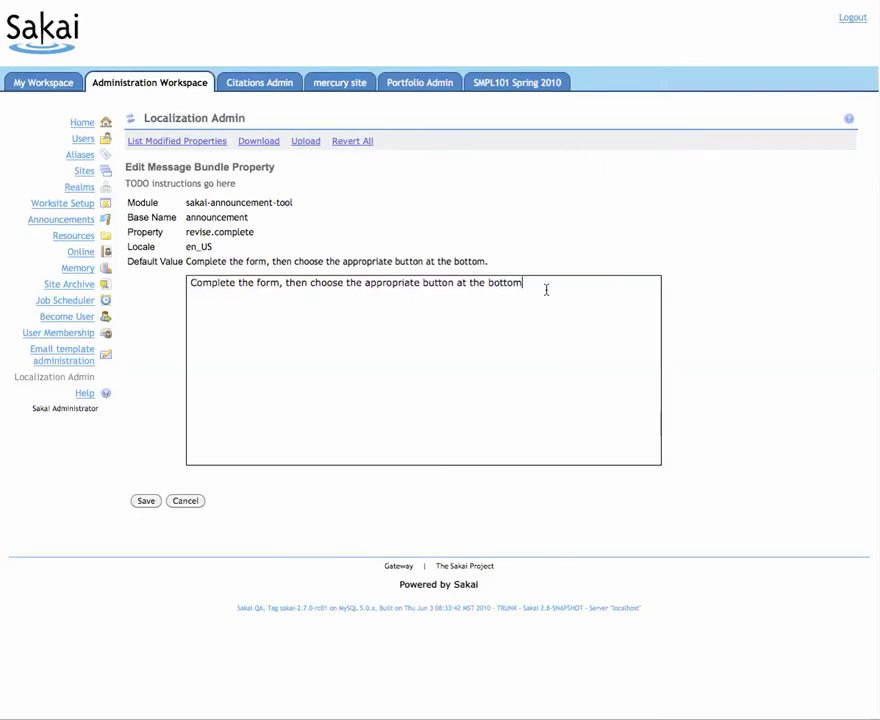
text(asdfasdf asdfasf)
key(Return)
text(asdfasdf)
key(Return)
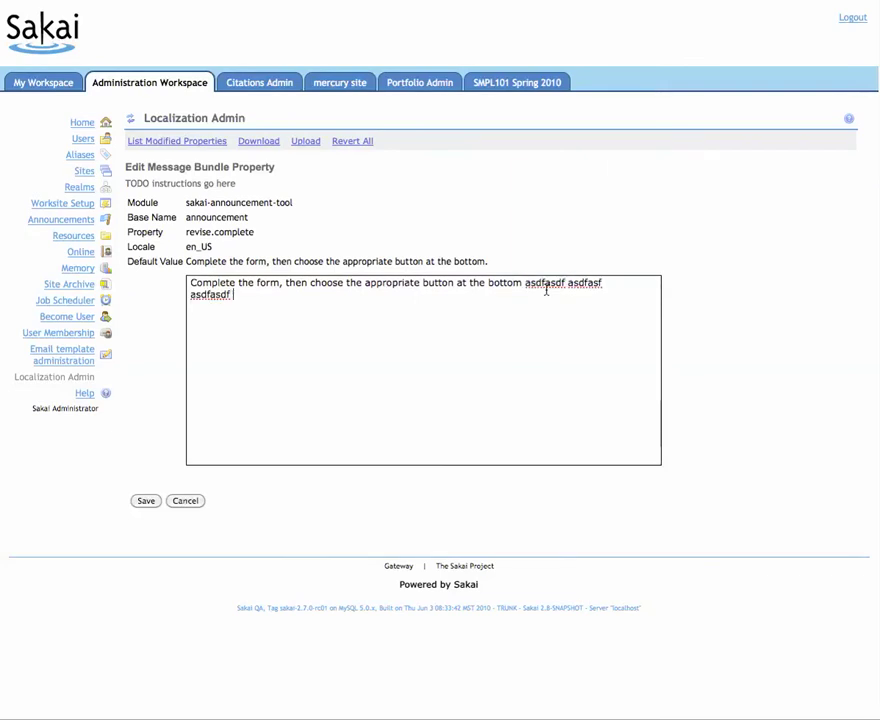
text(asdfafs)
click(145, 503)
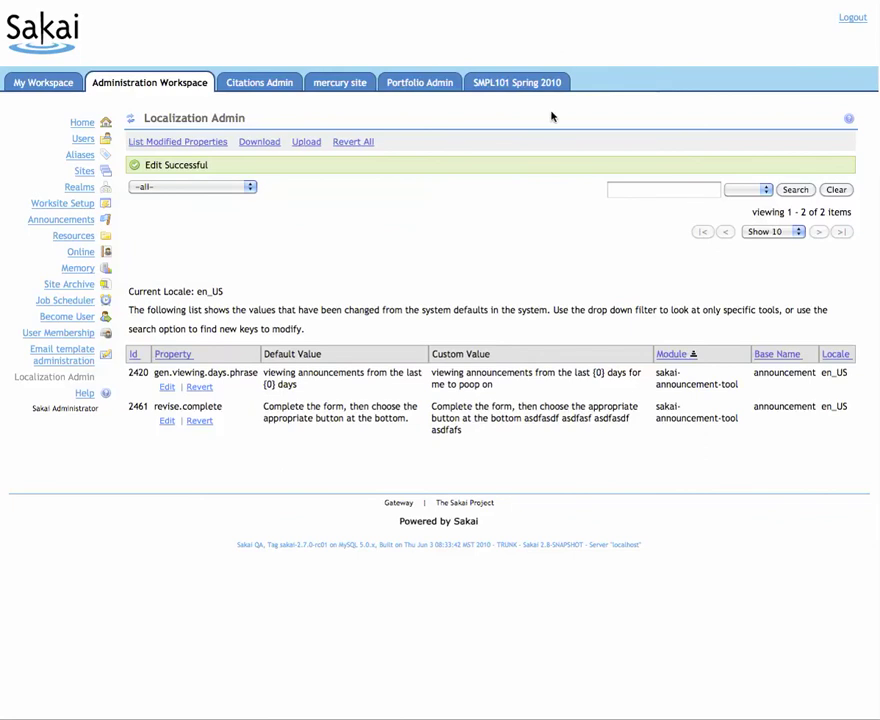
Step: Check the instruction sentence on the Add Announcement form of the SMPL101 Spring 2010 site
click(514, 84)
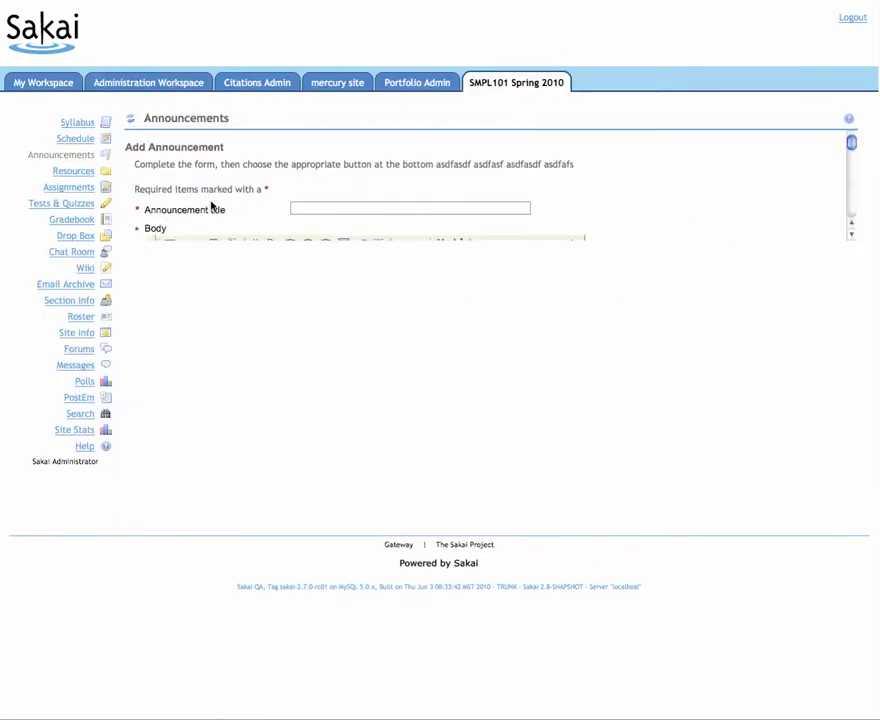
drag(580, 165, 135, 165)
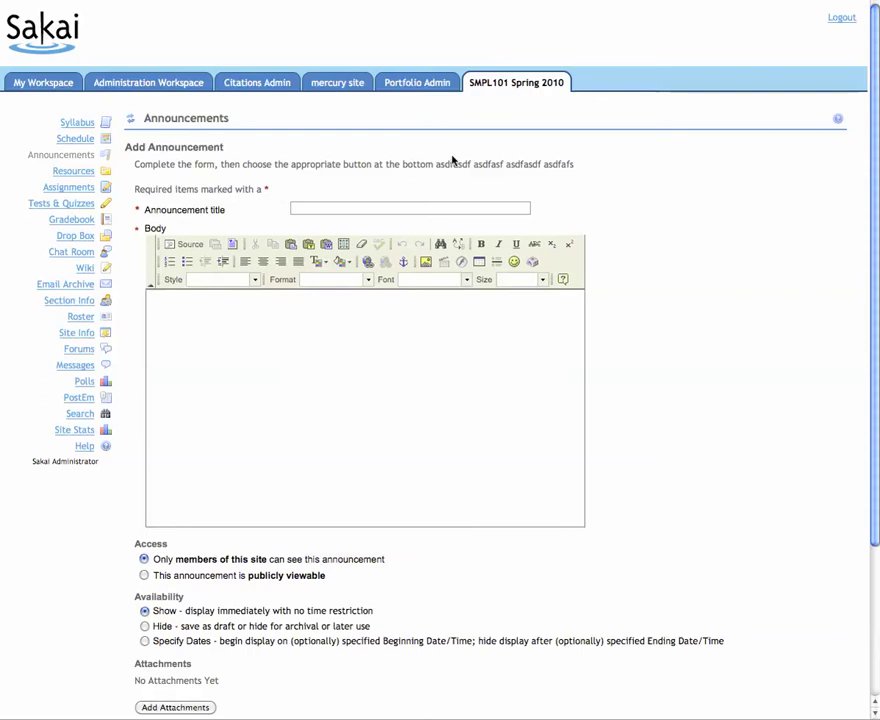
drag(593, 168, 128, 165)
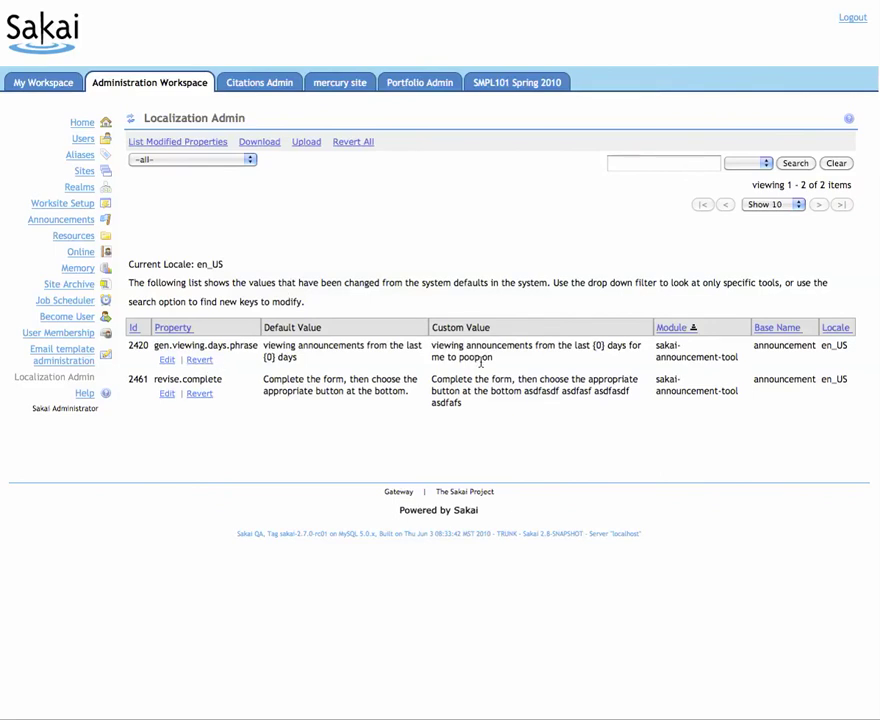
Step: Revert the gen.viewing.days.phrase property to its default value in the Administration Workspace's Localization Admin
drag(495, 358, 308, 361)
click(251, 364)
click(196, 360)
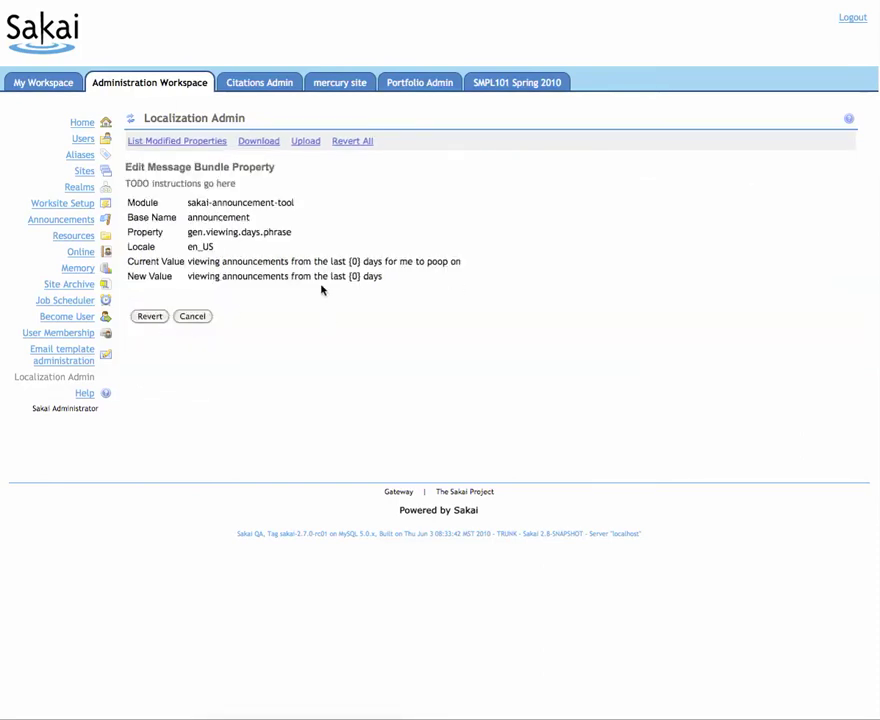
drag(187, 280, 390, 282)
click(150, 316)
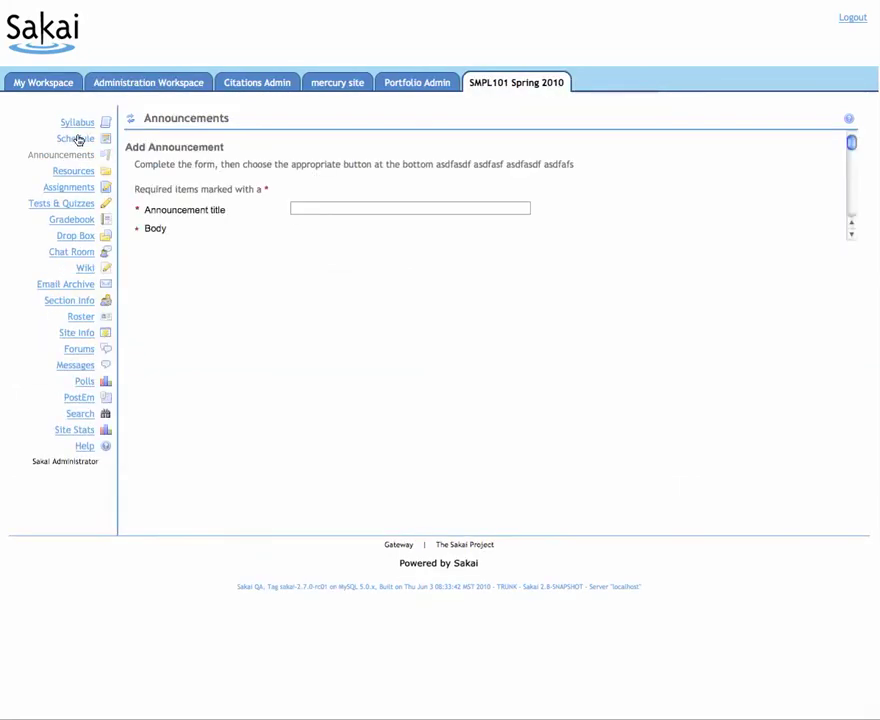
Step: Reset the Announcements tool in the SMPL101 Spring 2010 site and check the viewing-days phrase beside its heading
click(132, 121)
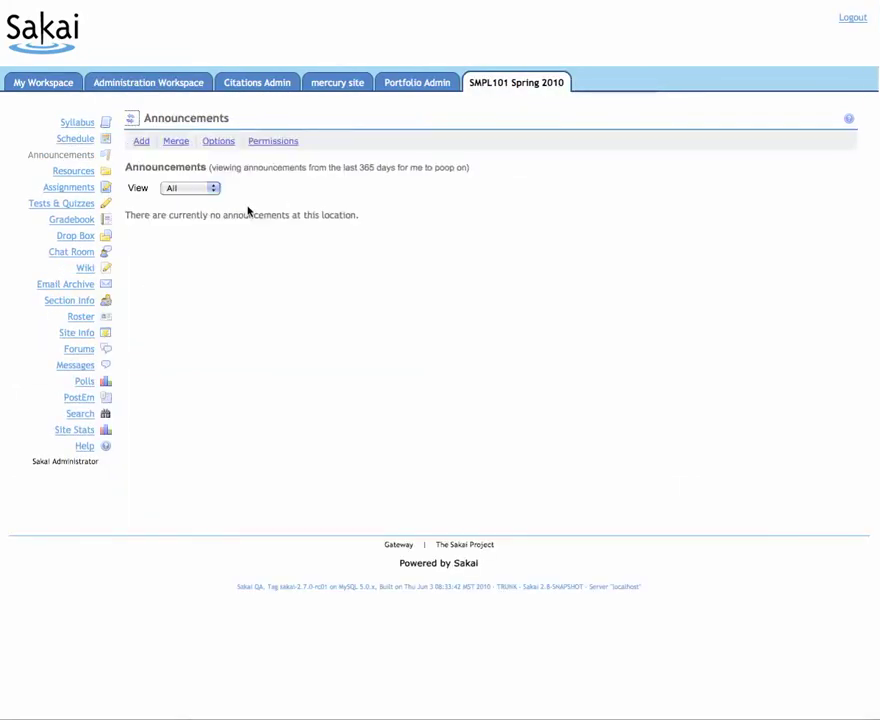
click(131, 119)
drag(403, 171, 204, 171)
click(397, 194)
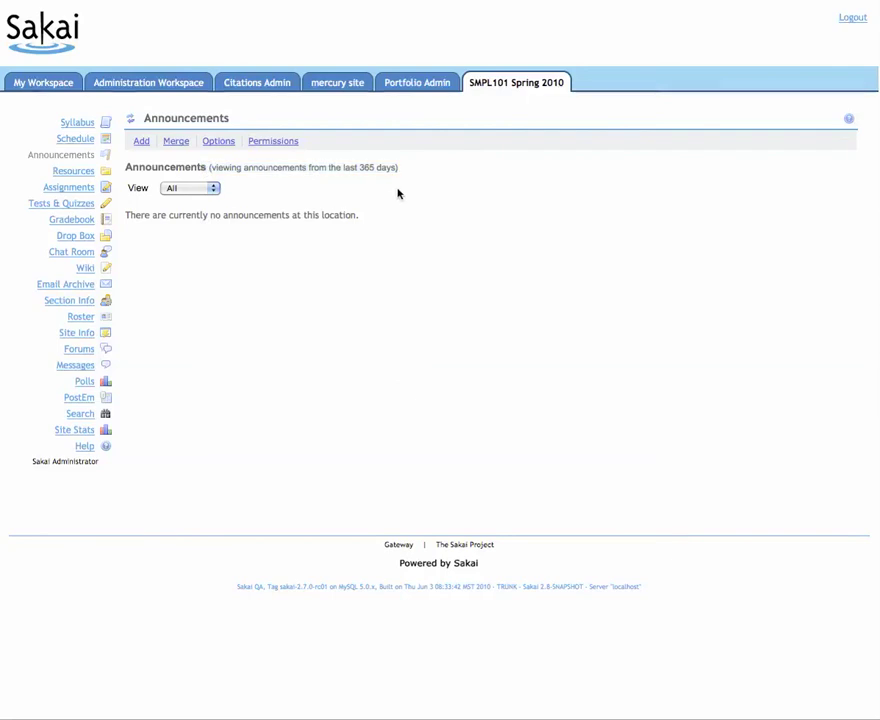
Step: Review the message bundle download and upload pages in Localization Admin, including the module choices, and return to the modified properties list
click(153, 87)
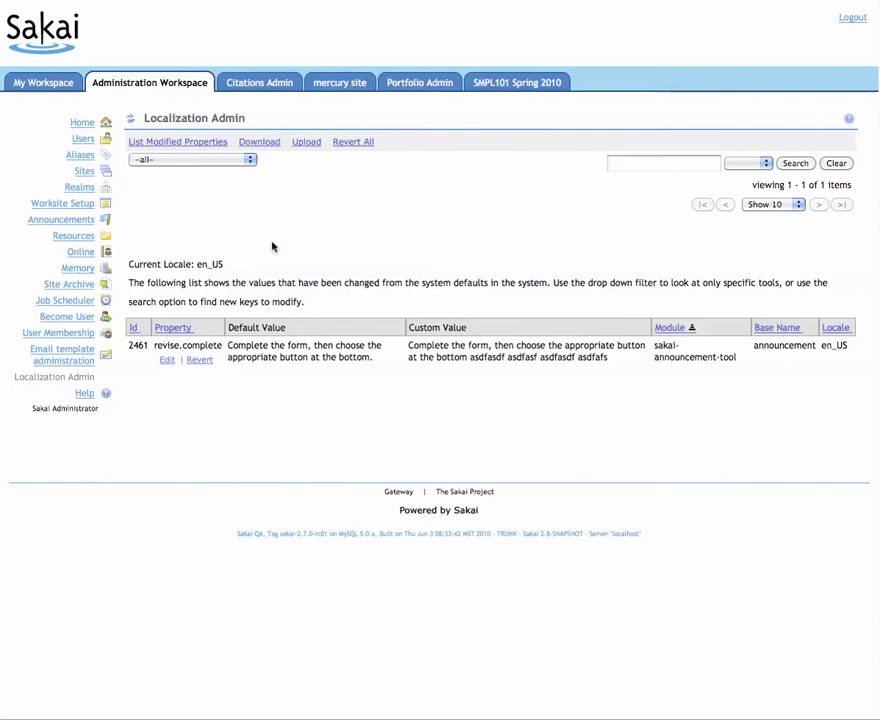
click(265, 145)
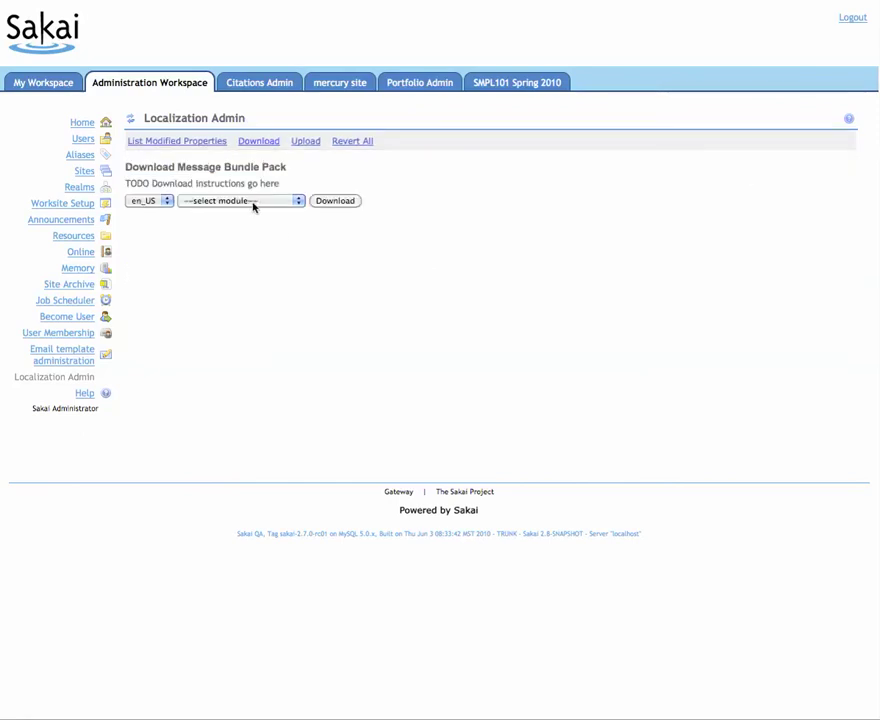
click(256, 202)
click(247, 199)
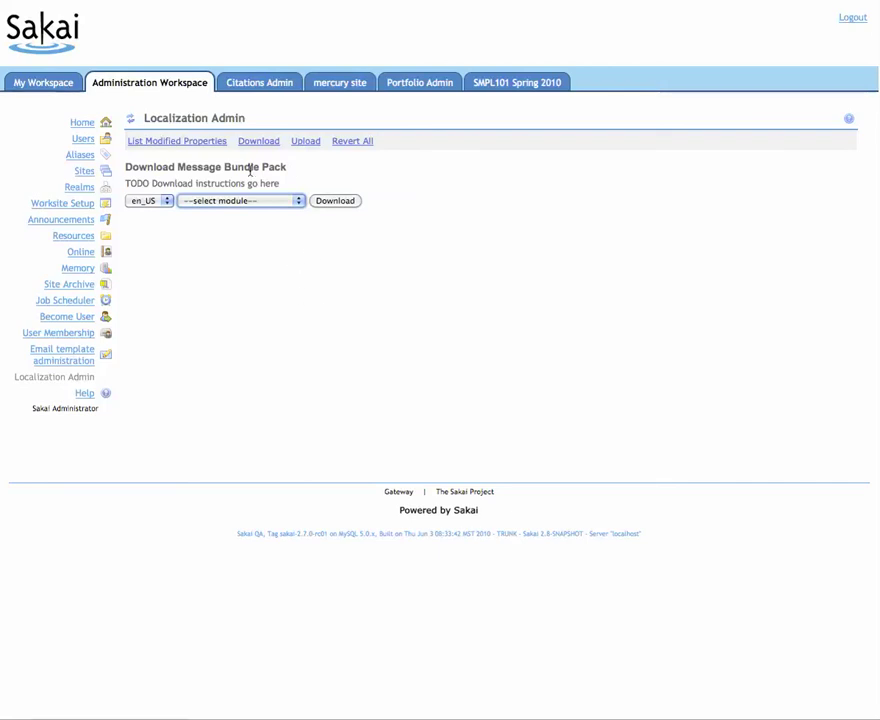
click(304, 143)
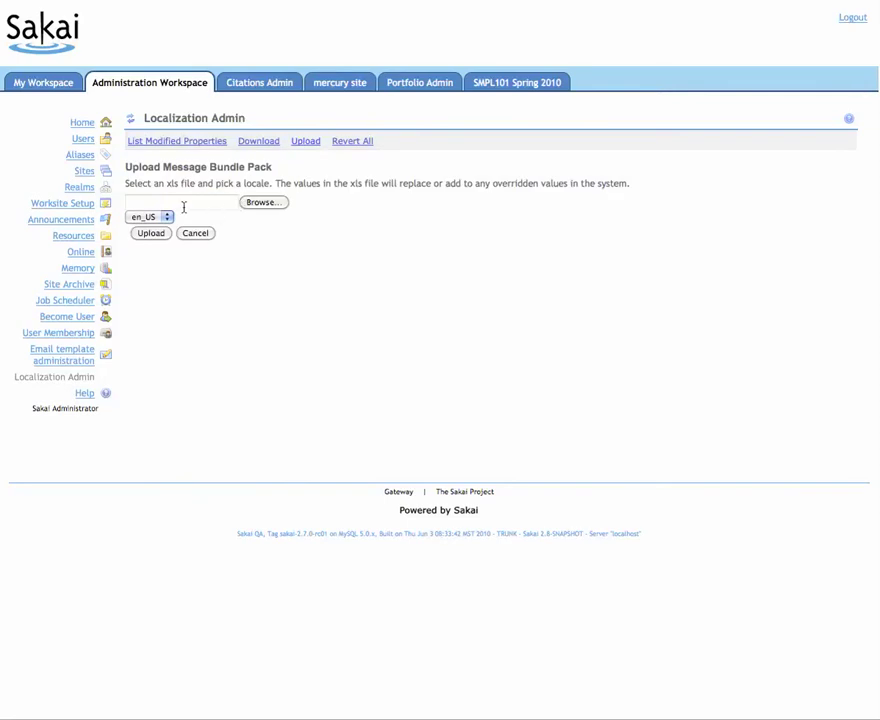
click(190, 142)
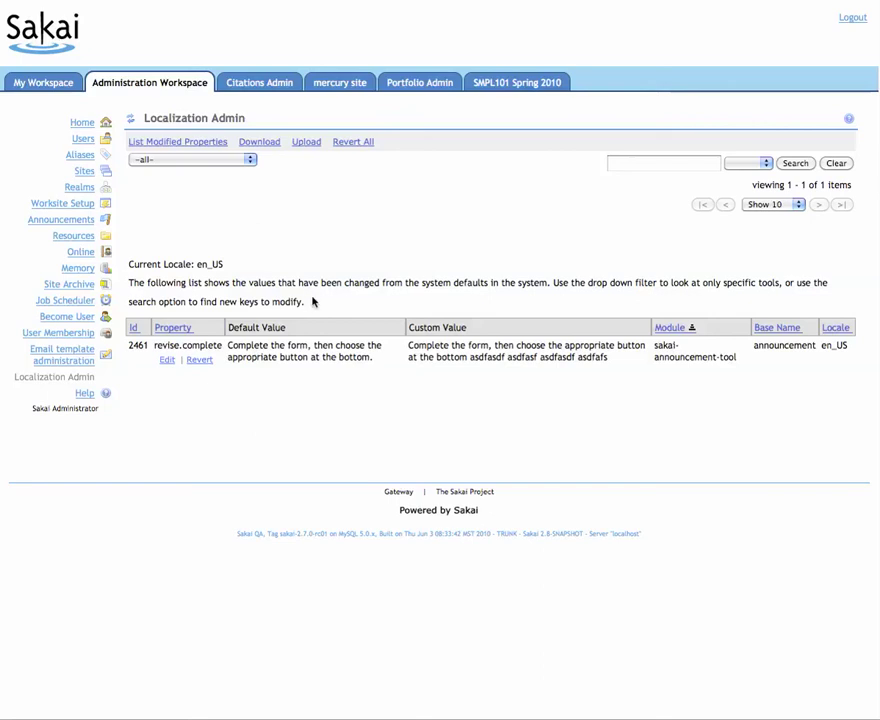
Step: Filter the property list to the sakai-announcement-tool module and sort it by Module in descending order
click(143, 158)
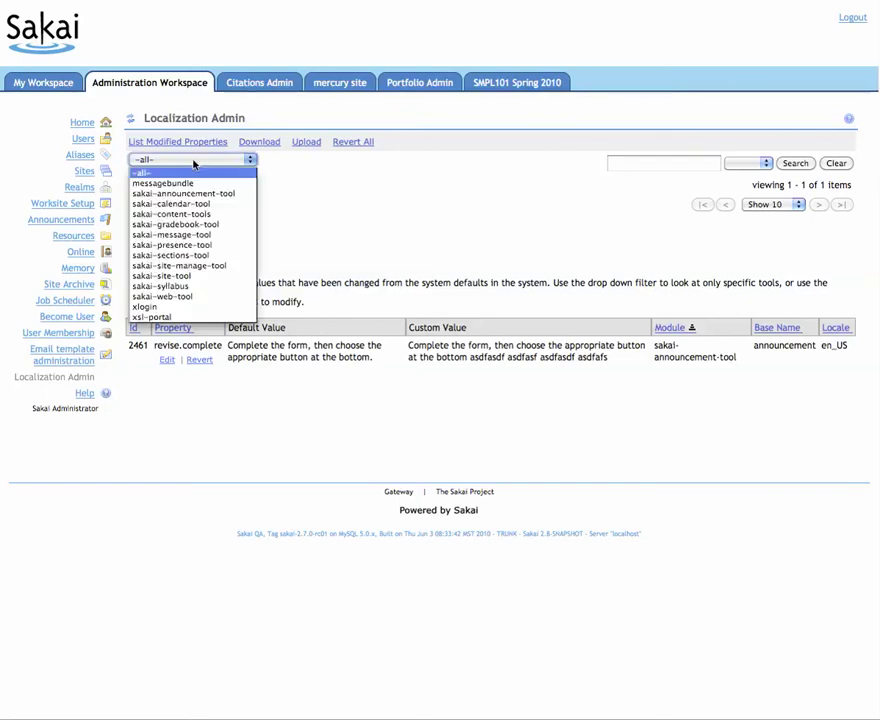
click(202, 196)
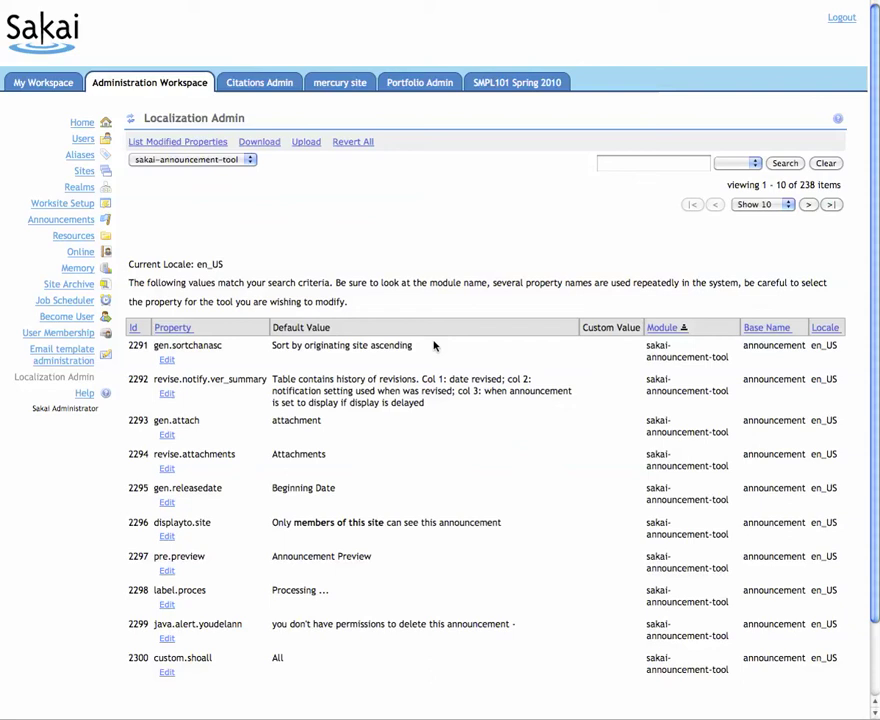
scroll(530, 350, down, 2)
scroll(690, 340, up, 2)
click(688, 328)
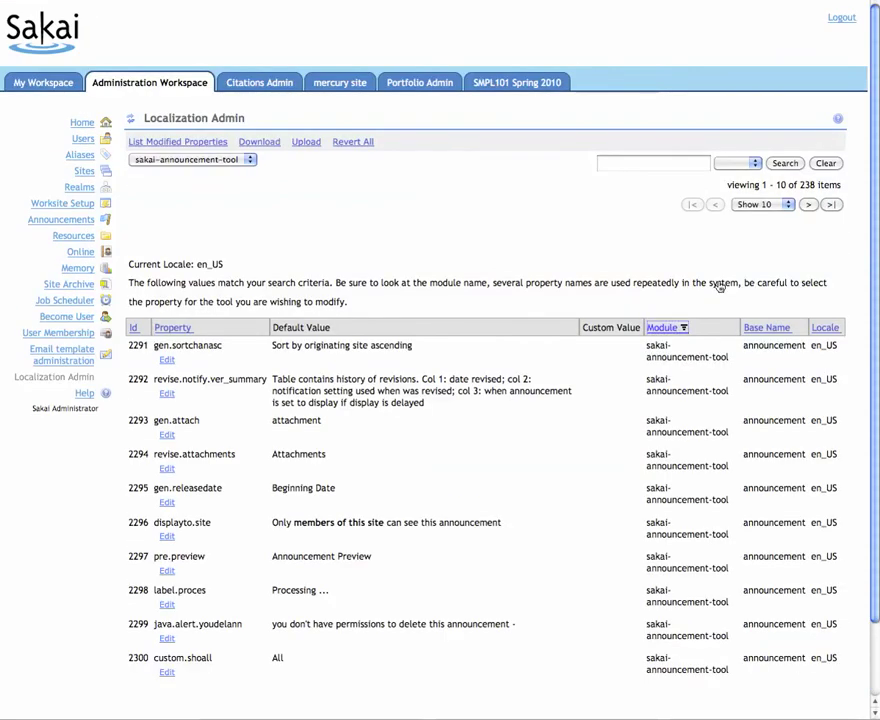
Step: Go to the second page of the sakai-announcement-tool properties and look through its entries
click(808, 205)
scroll(497, 366, down, 3)
scroll(497, 366, up, 3)
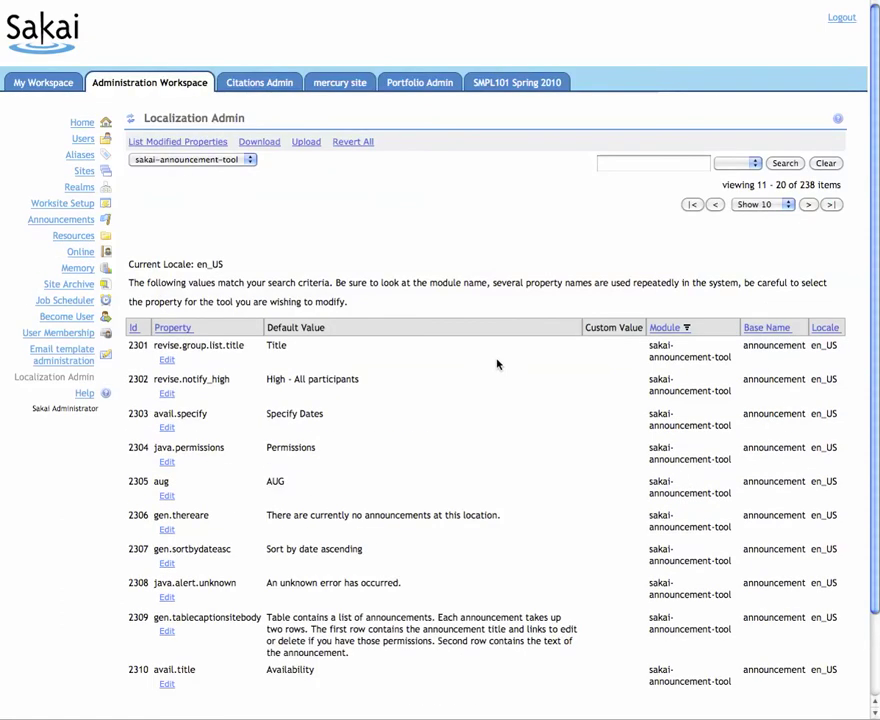